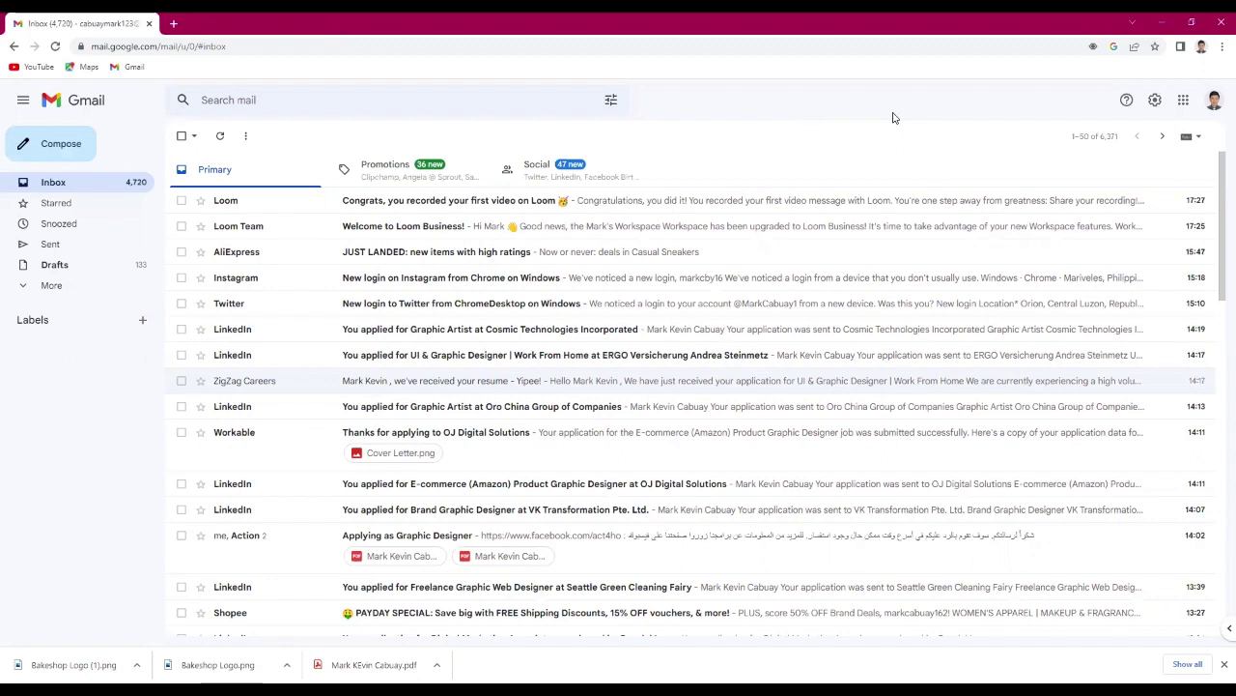
Step: Open a new Chrome tab and load canva.com
click(173, 24)
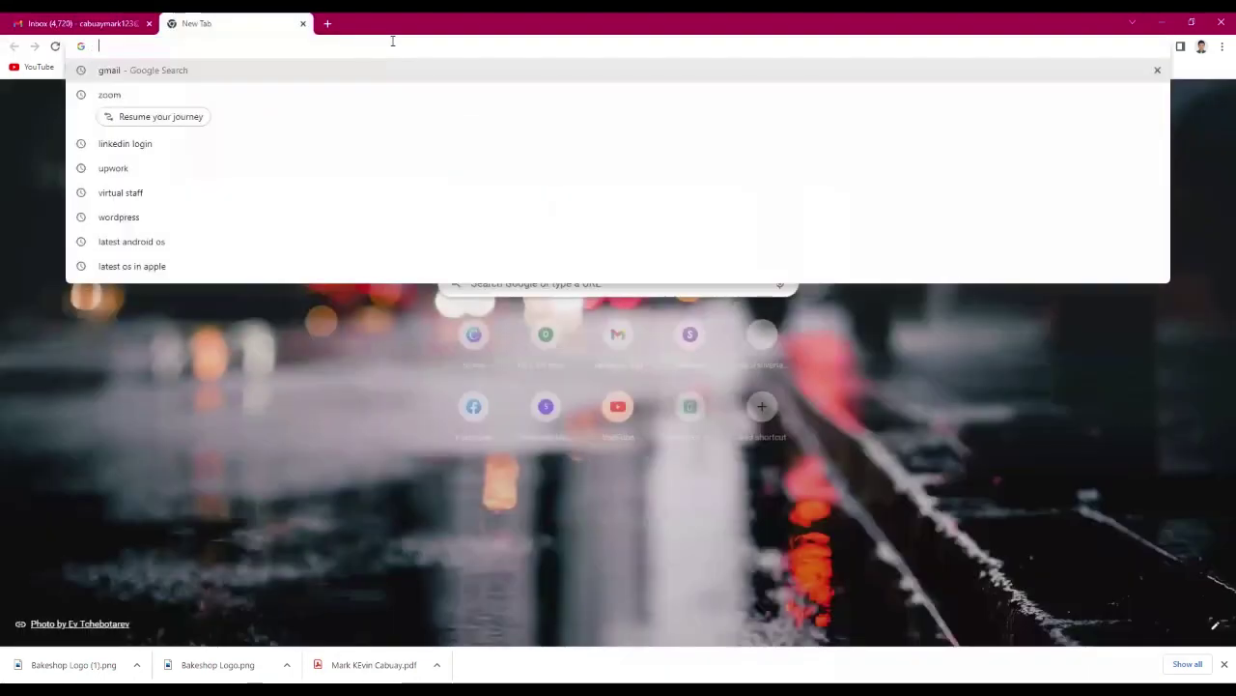
text(canva.com)
key(Return)
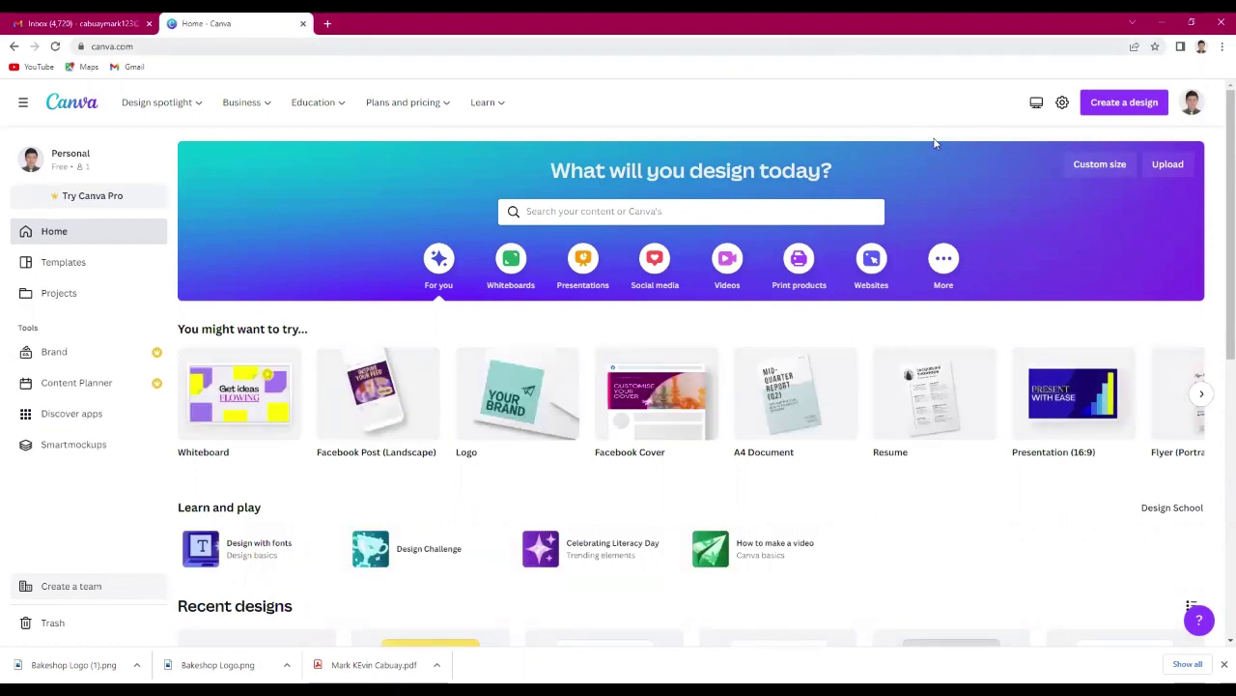
Step: Start a new blank Logo design from Create a design
click(1125, 101)
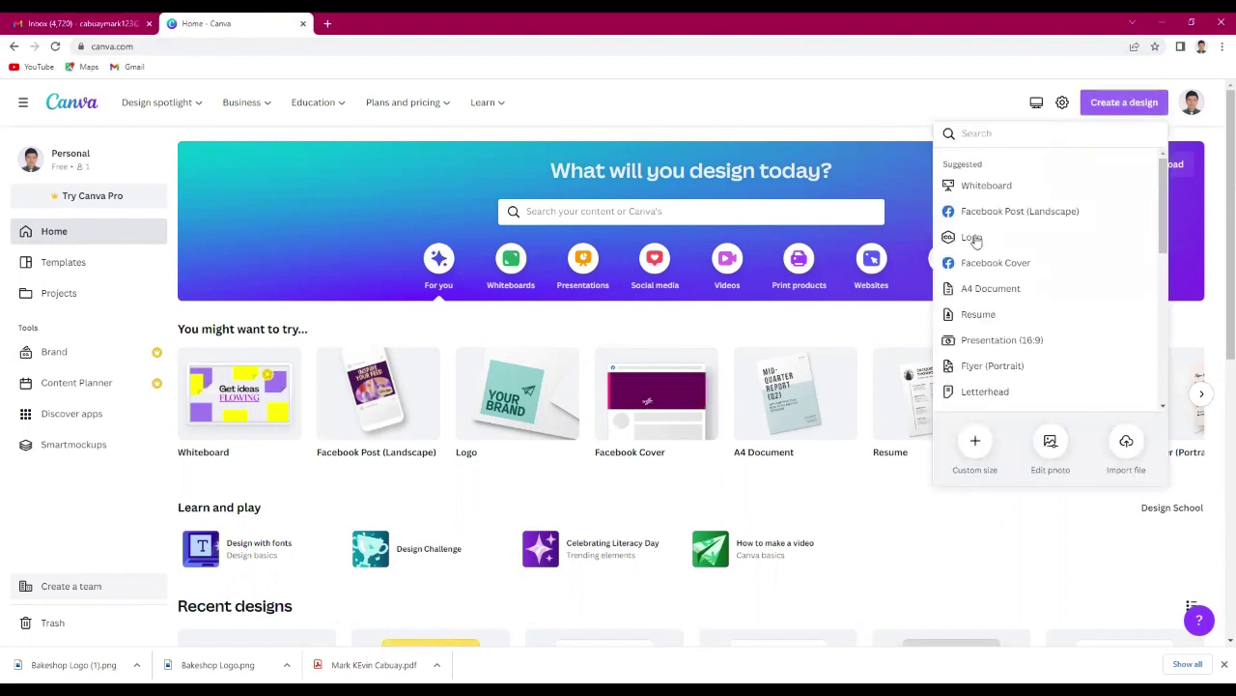
click(976, 236)
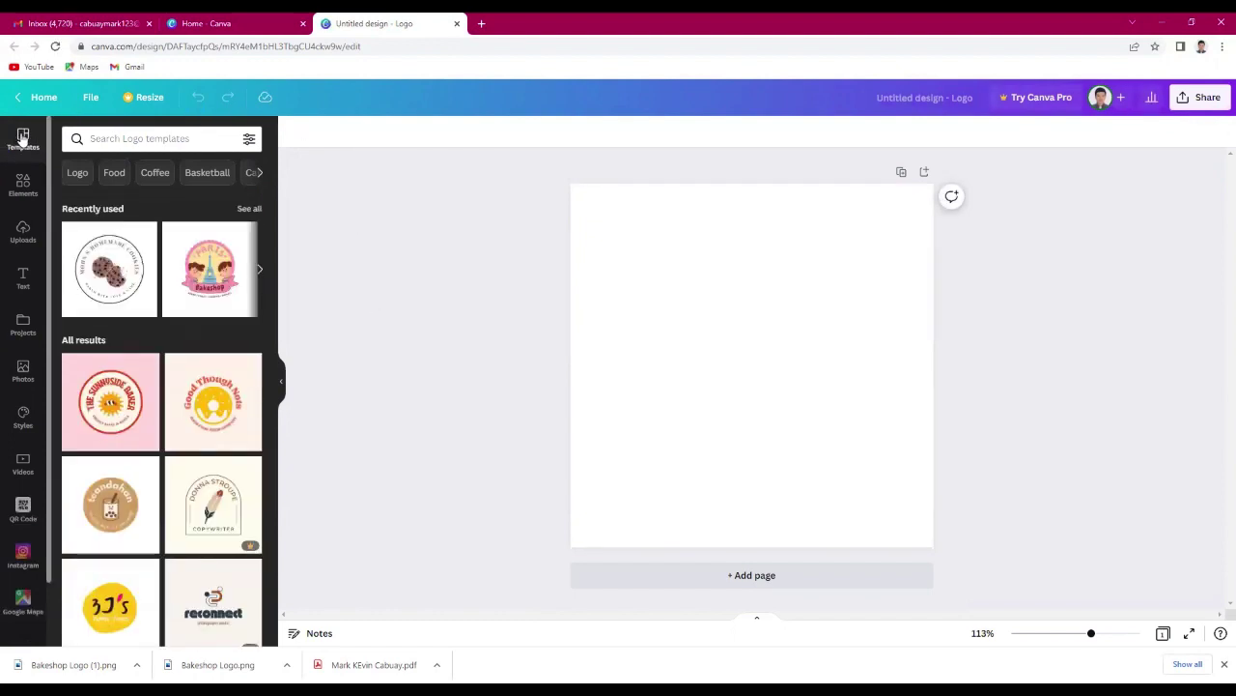
Step: Apply the recently used 'Homemade Cookies' circular template to the logo page
scroll(152, 327, down, 5)
scroll(152, 326, down, 5)
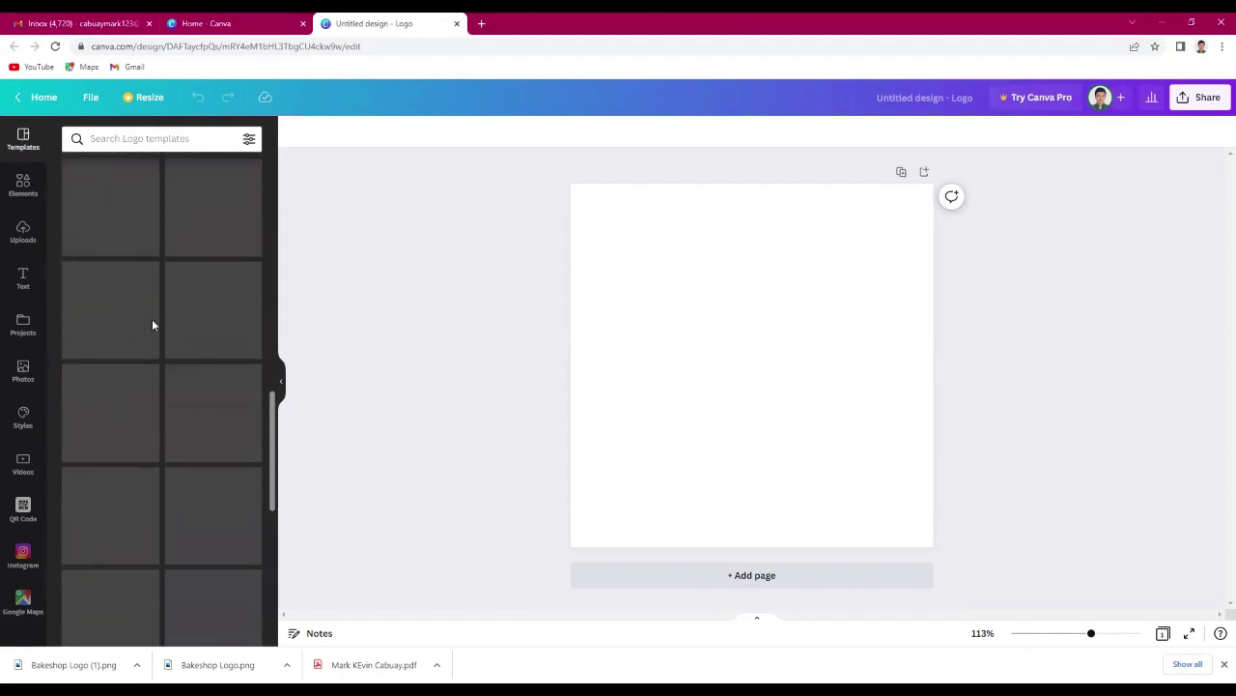
scroll(152, 322, up, 5)
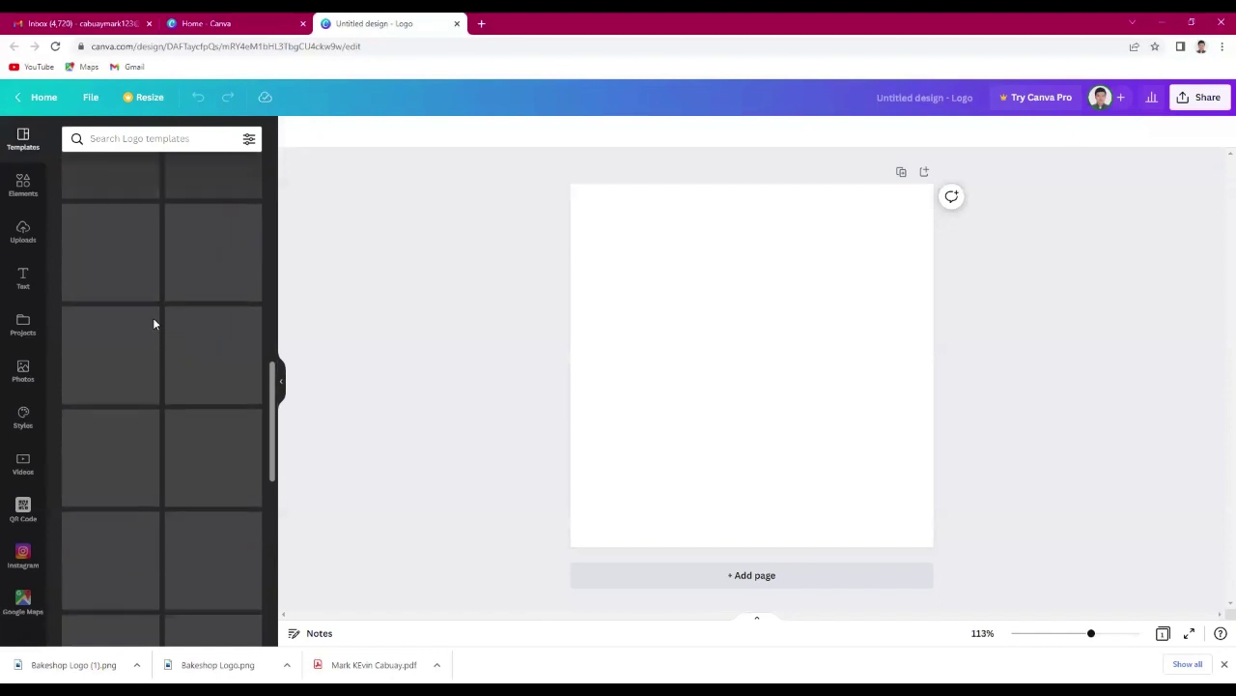
scroll(158, 322, up, 5)
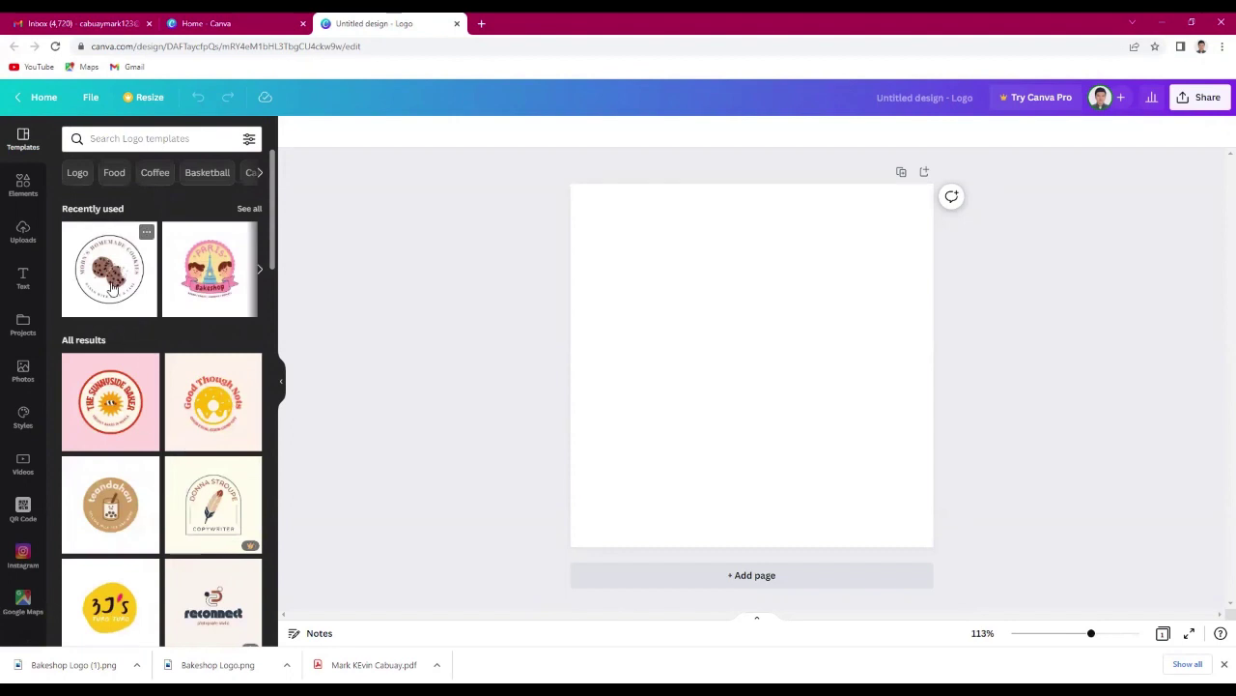
click(111, 287)
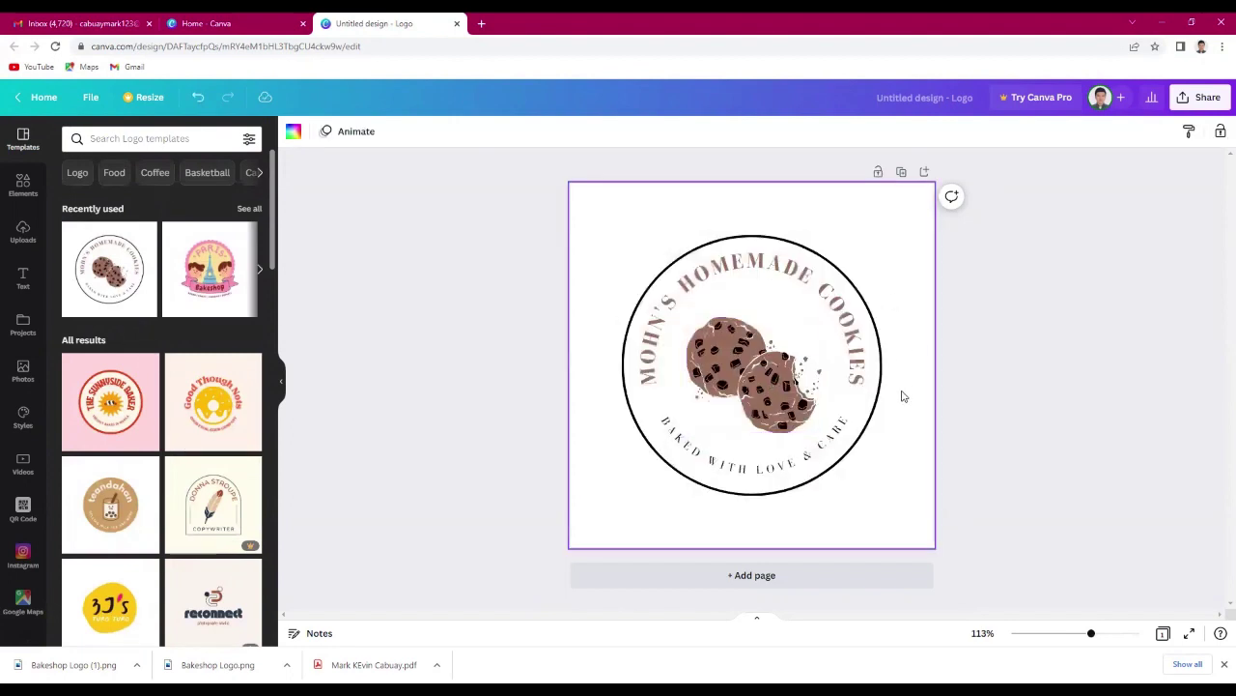
Step: Try Playfair Display, Nourd and Noot on the curved title, then set it to Raleway
click(776, 299)
click(891, 469)
click(824, 354)
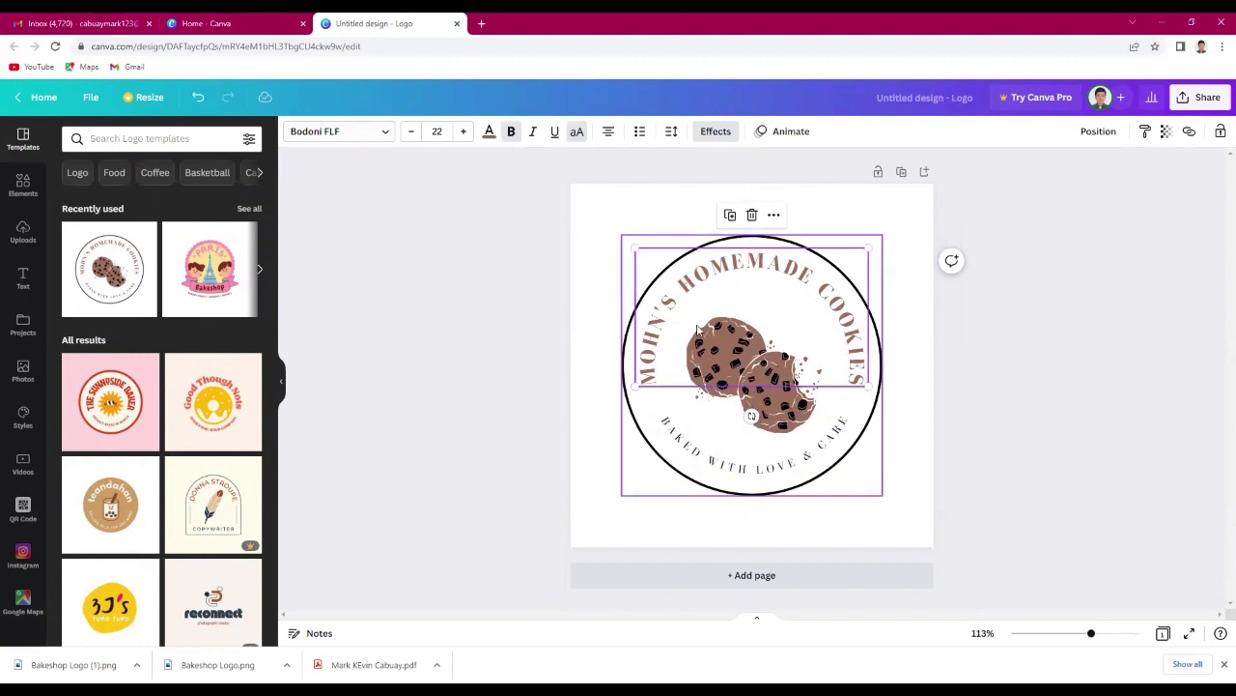
double_click(735, 295)
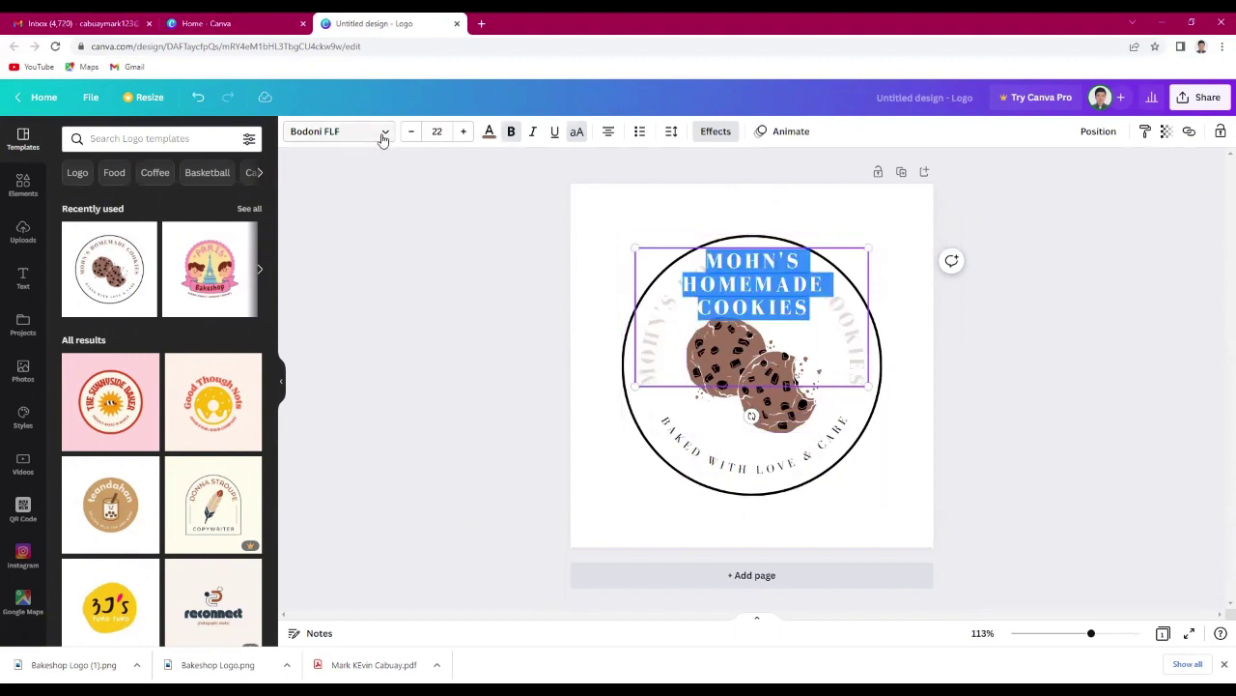
click(372, 138)
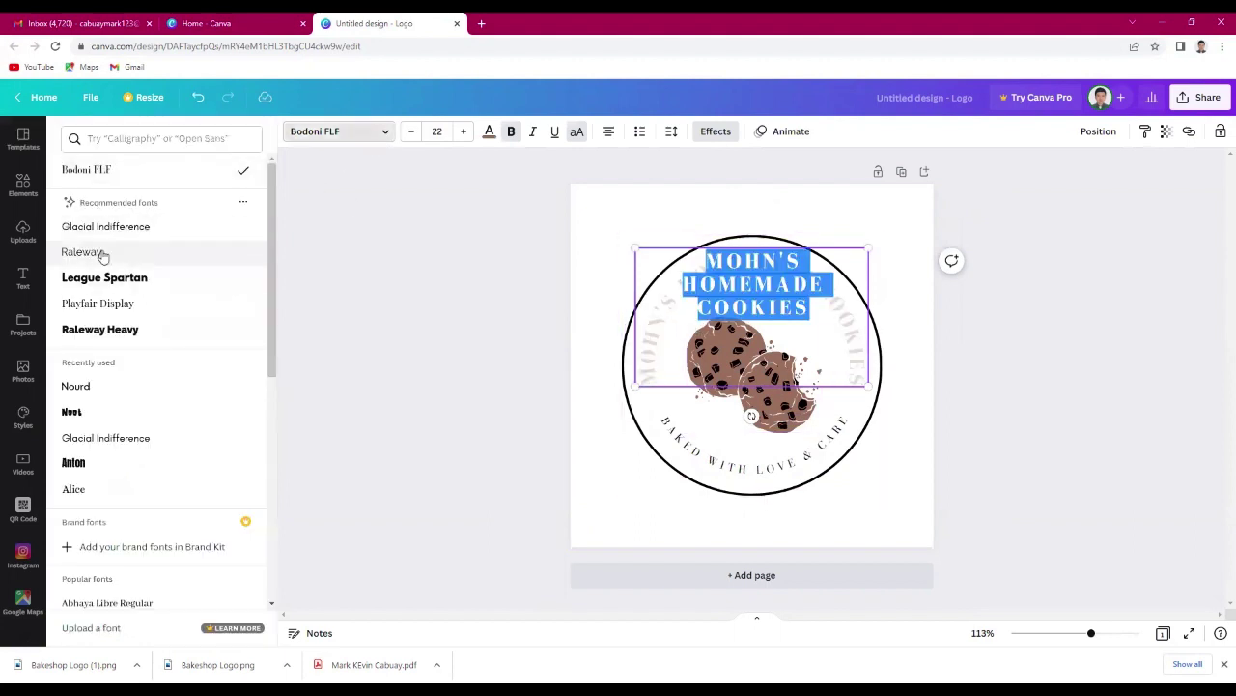
click(144, 306)
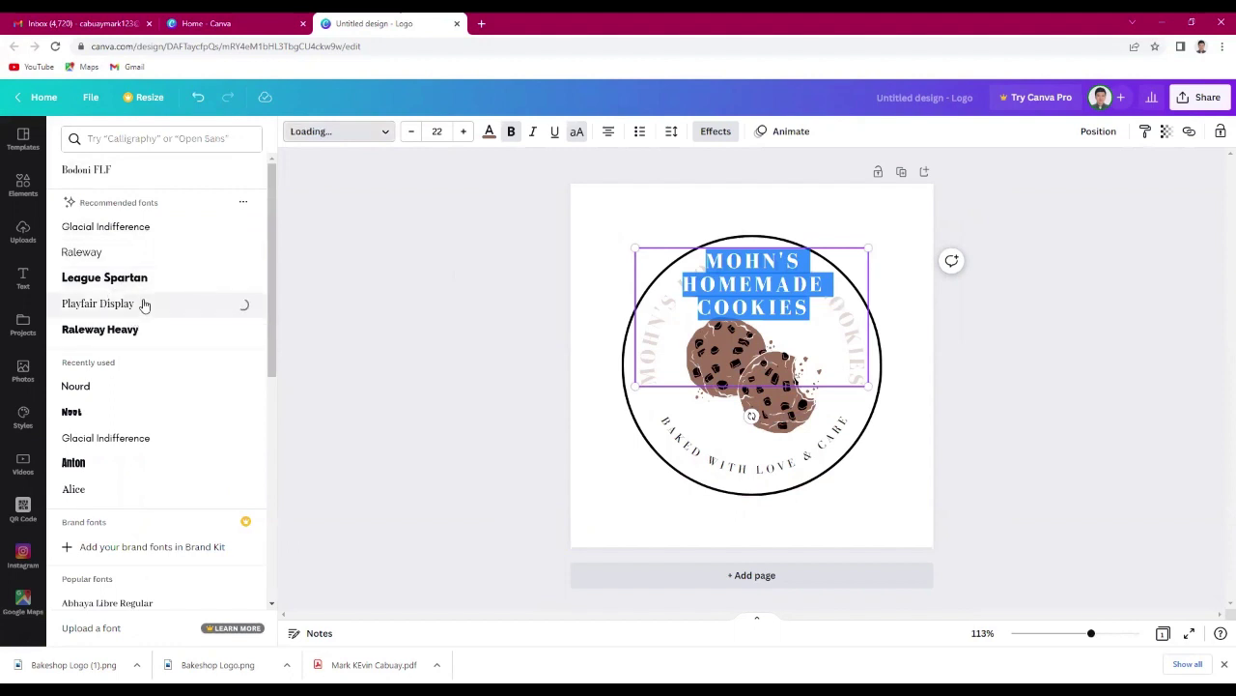
click(138, 390)
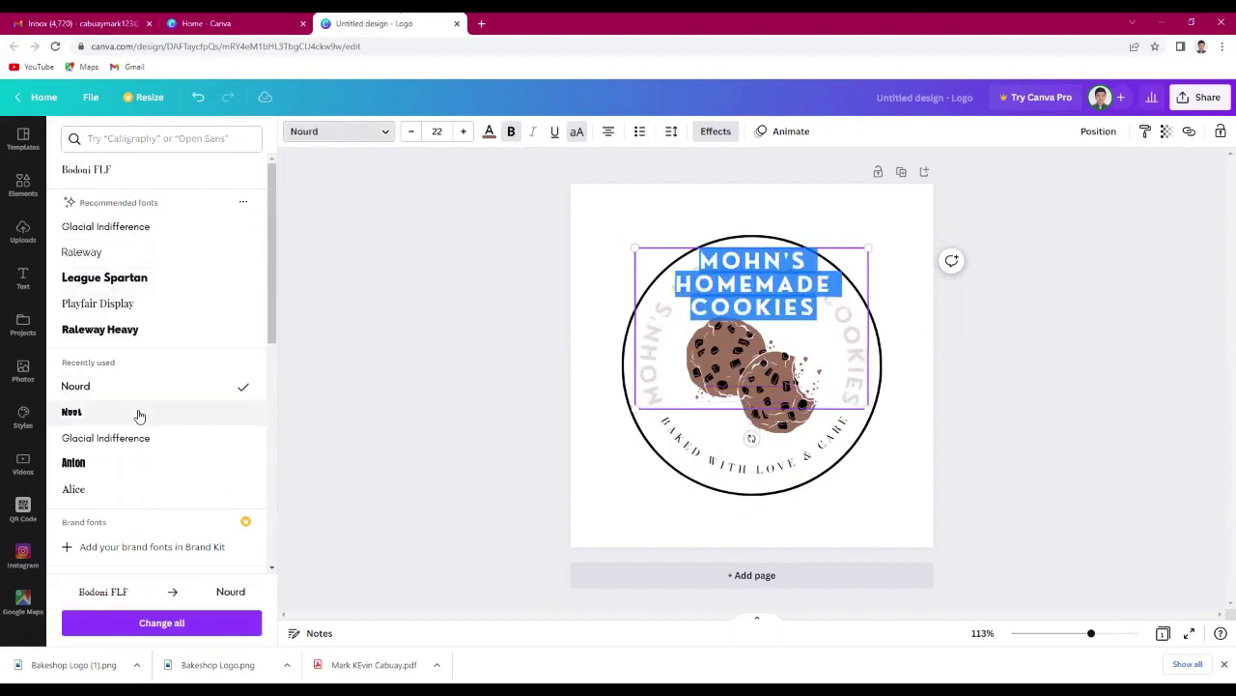
click(144, 413)
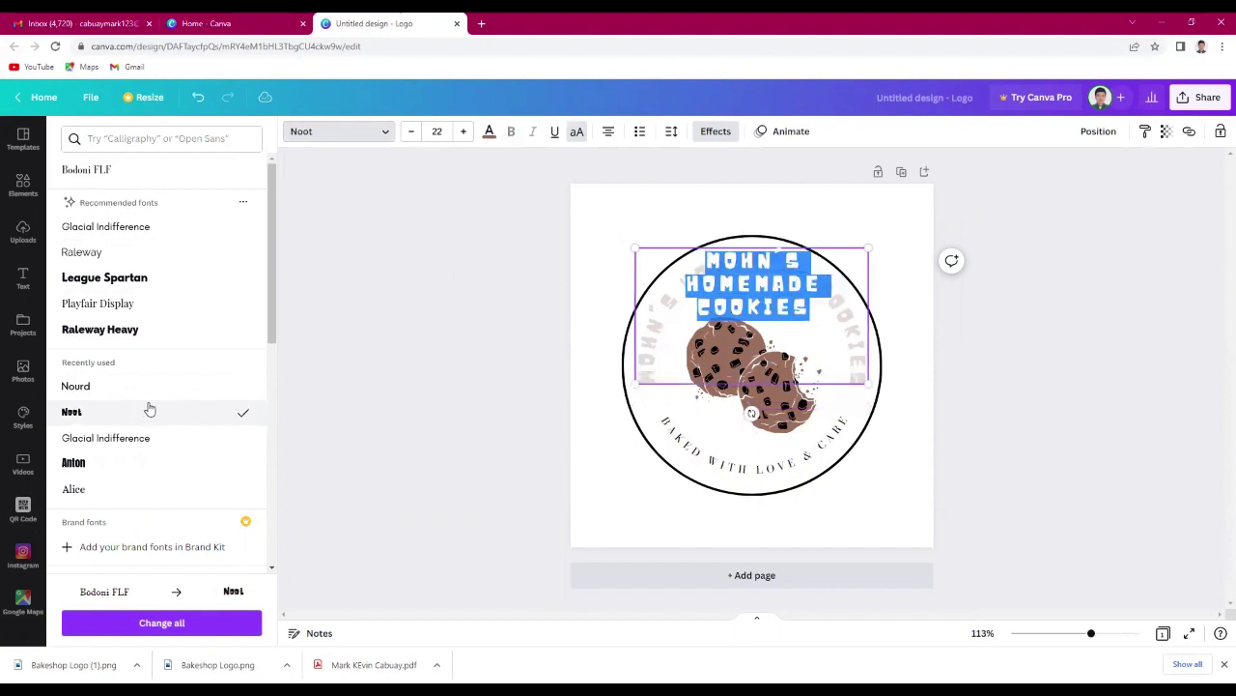
click(109, 255)
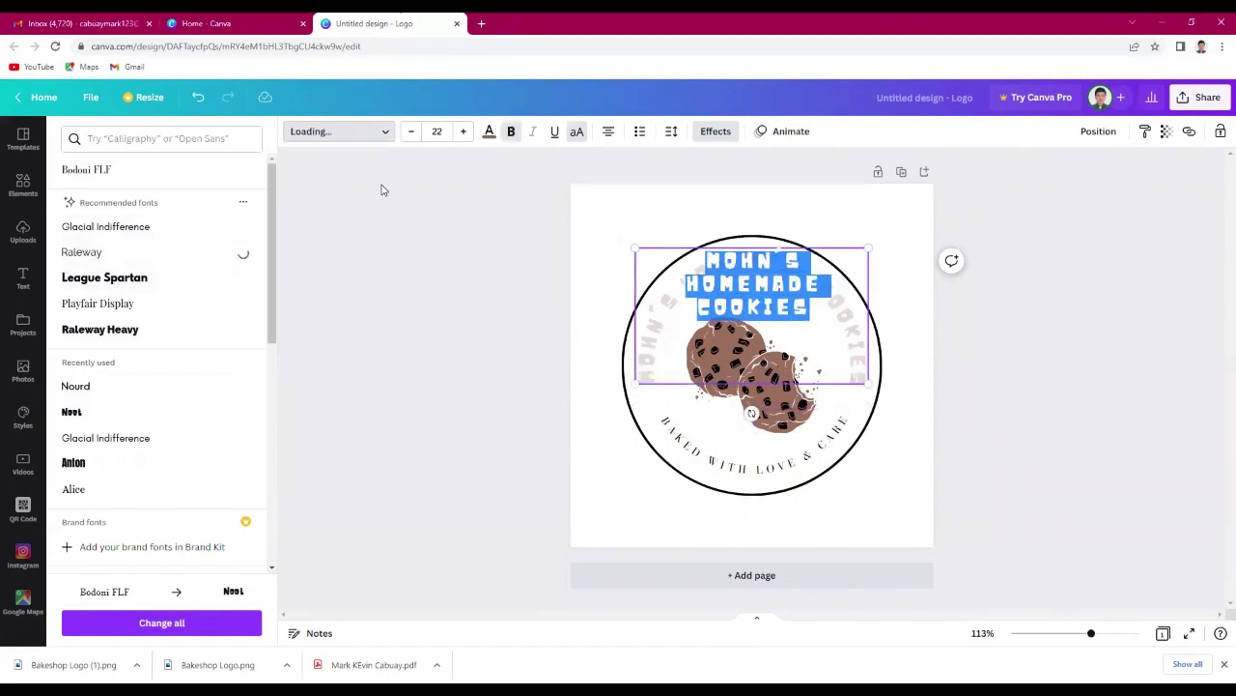
Step: Adjust the title's font size down and back up to 21, then finish editing
click(411, 132)
click(412, 131)
click(411, 131)
click(412, 131)
click(412, 132)
click(463, 131)
click(462, 132)
click(463, 132)
click(462, 134)
key(Escape)
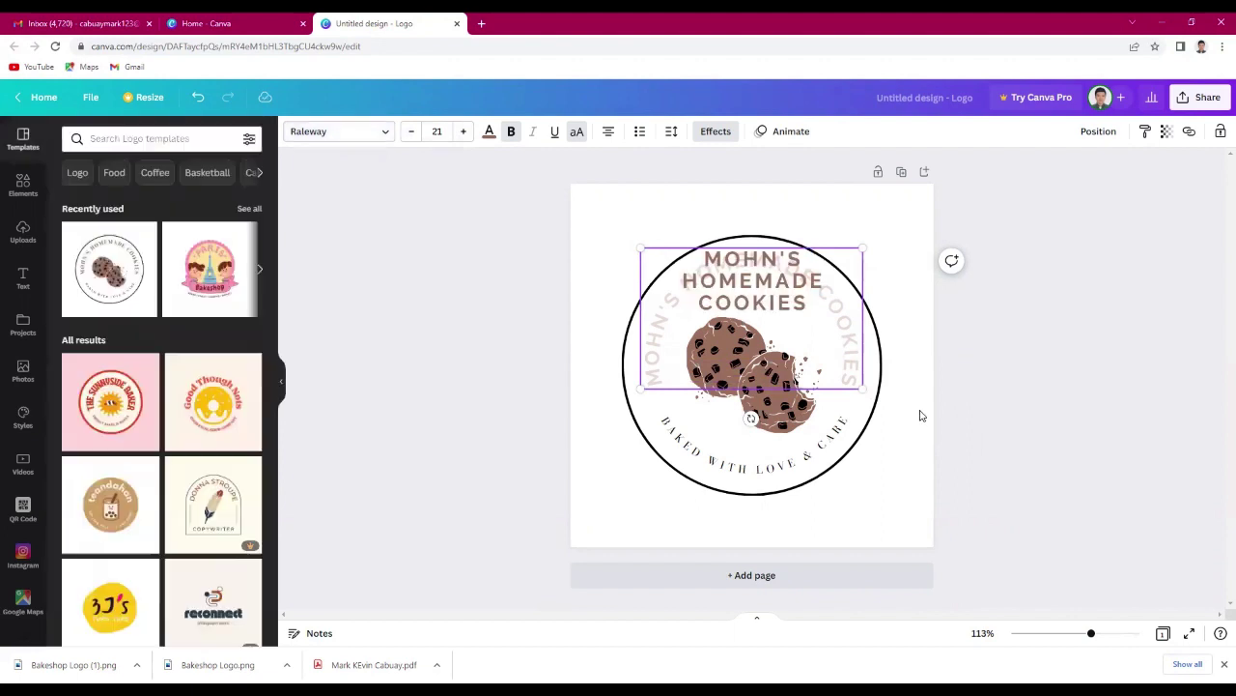
Step: Recolour the MOHN'S HOMEMADE COOKIES title red, turquoise and sky blue, then restore the brown document colour
click(906, 452)
click(770, 471)
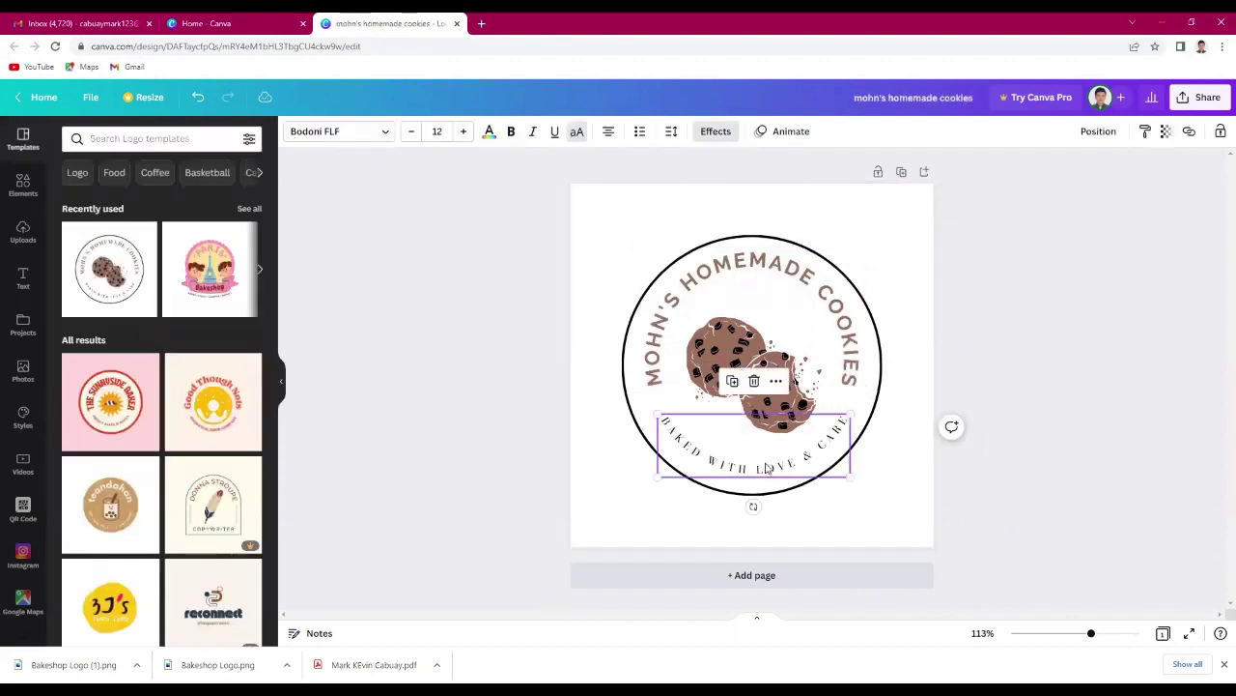
click(777, 295)
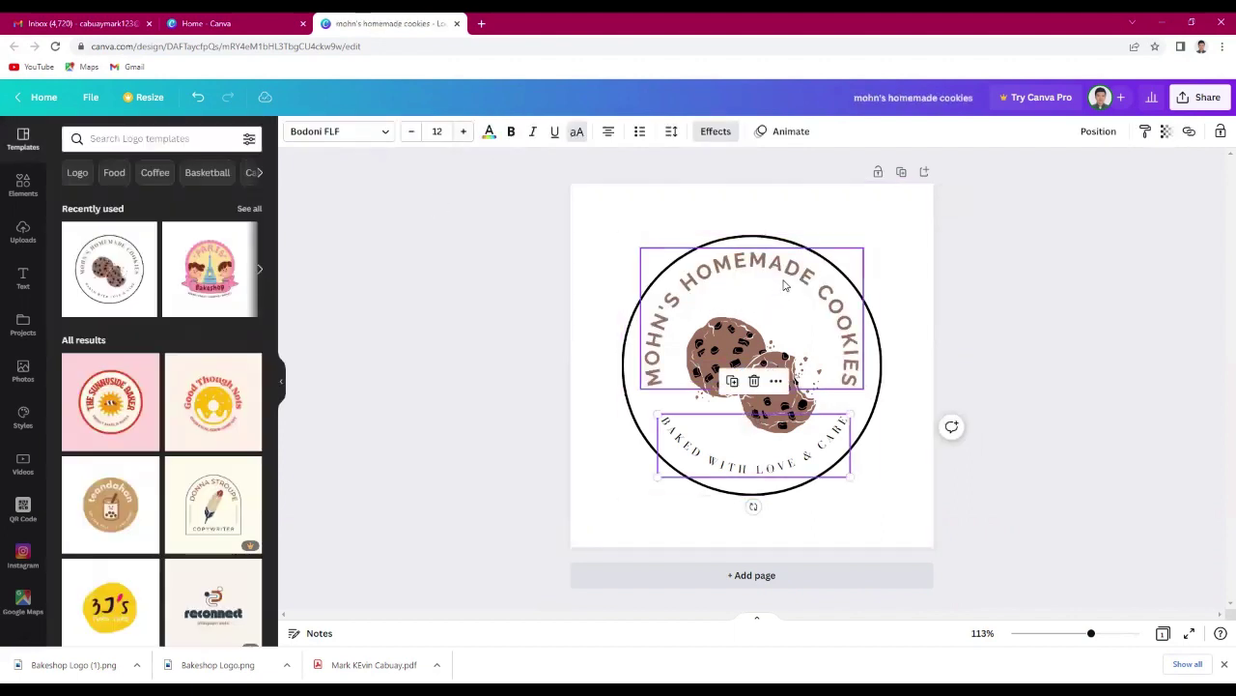
click(490, 133)
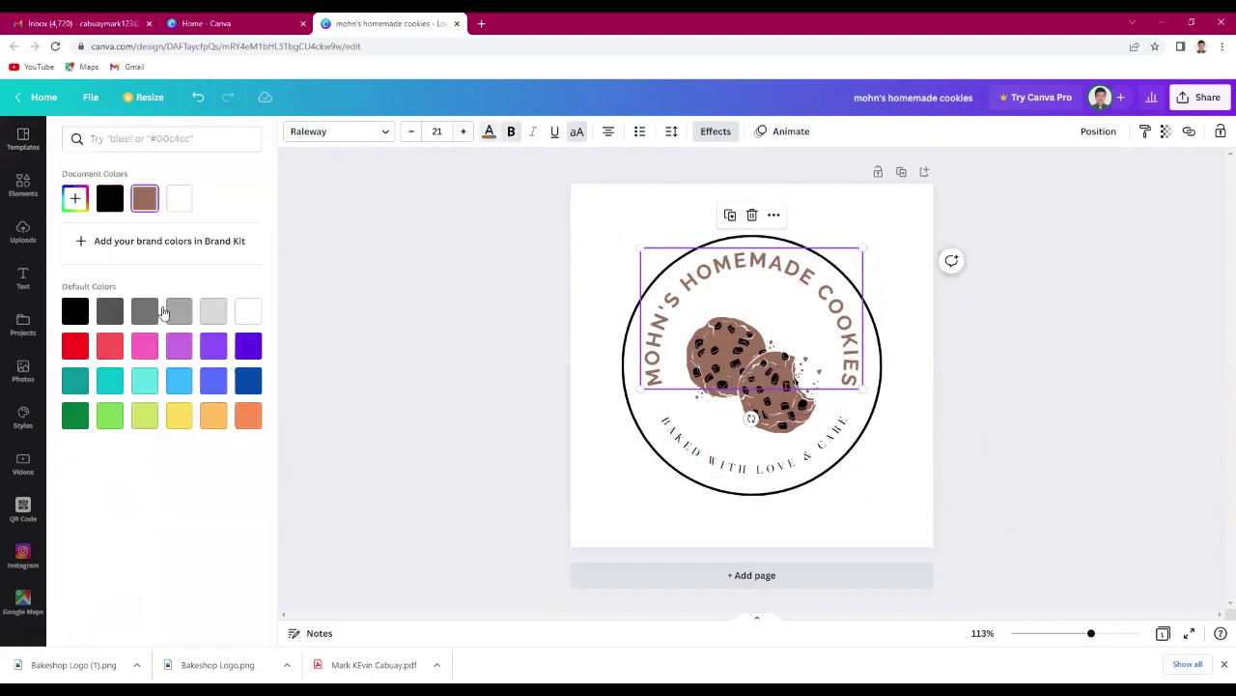
click(85, 345)
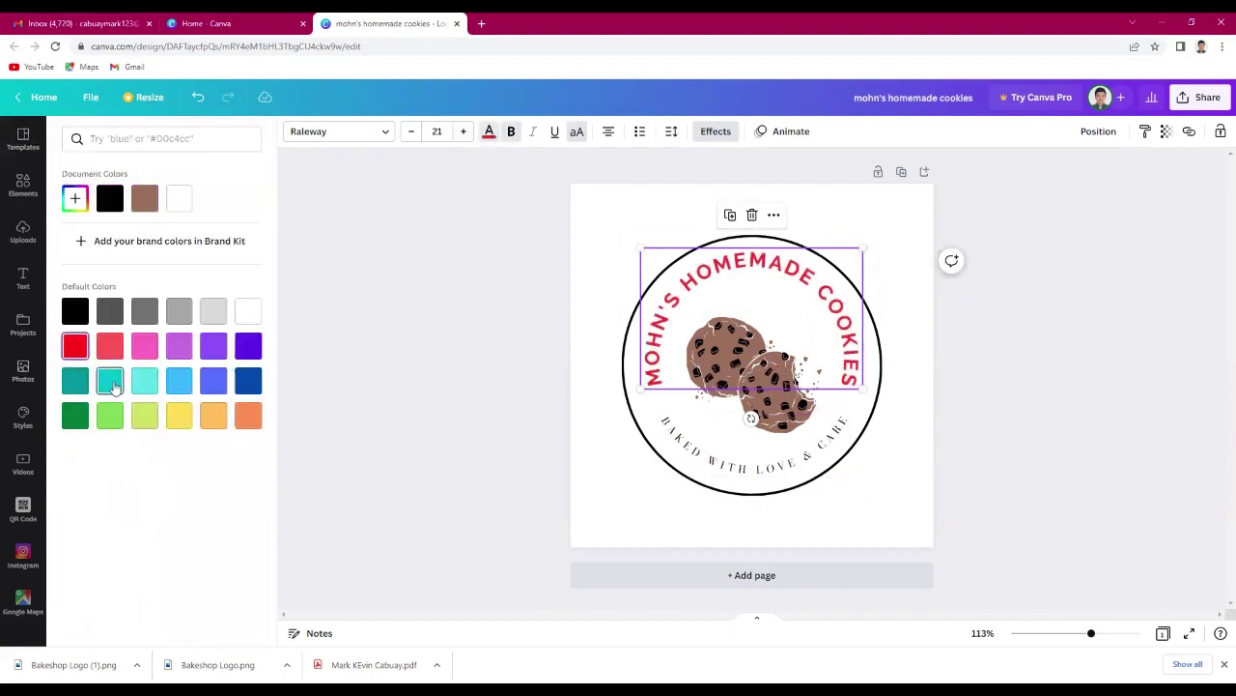
click(110, 379)
click(145, 385)
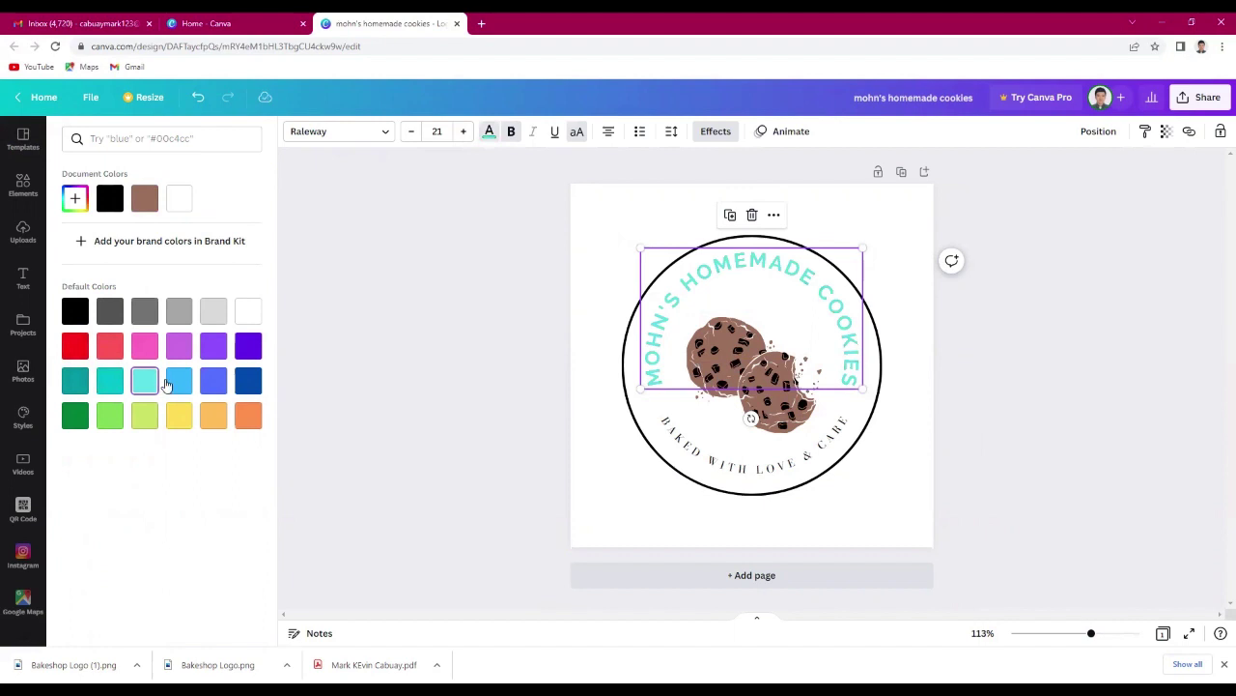
click(178, 382)
click(145, 199)
key(Escape)
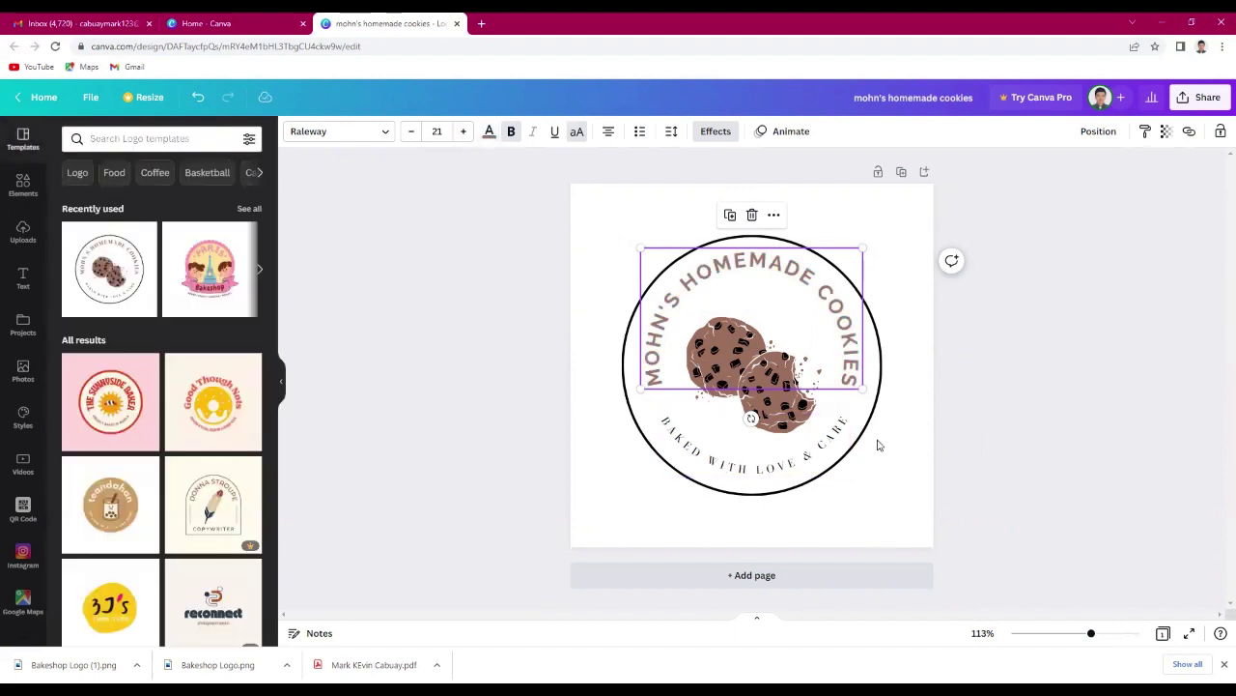
click(850, 446)
click(806, 410)
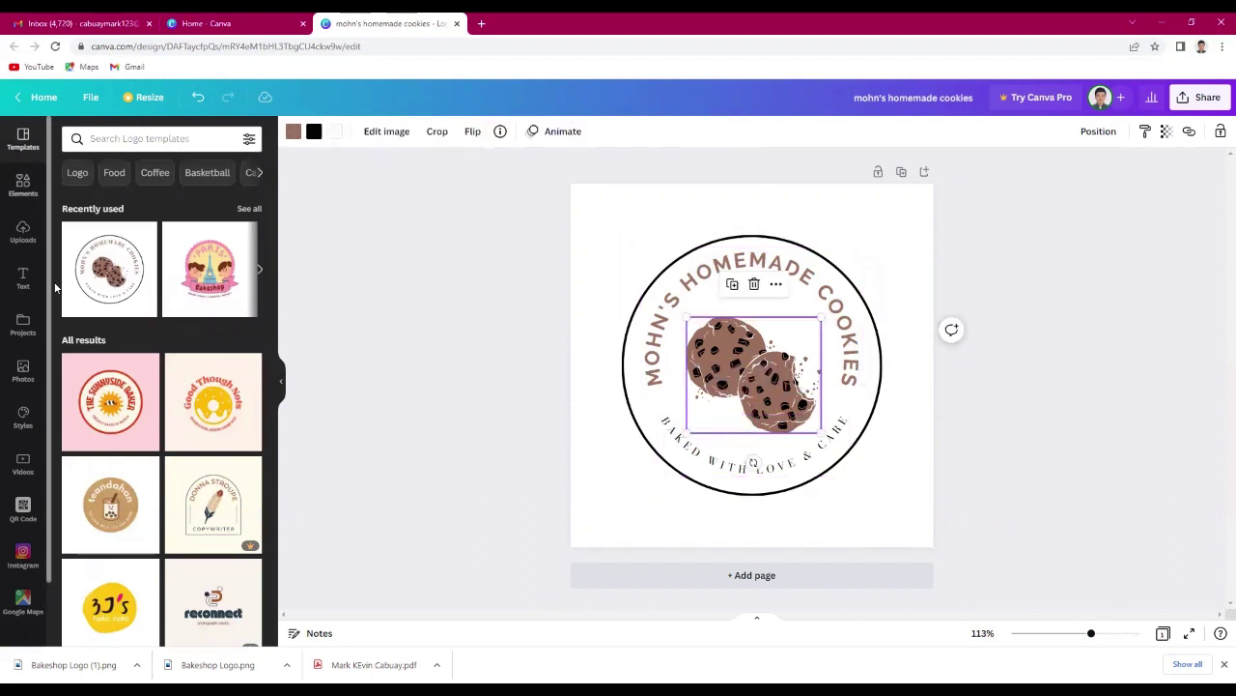
Step: Show the full Recently used list in Elements, including the cookie illustrations
click(28, 195)
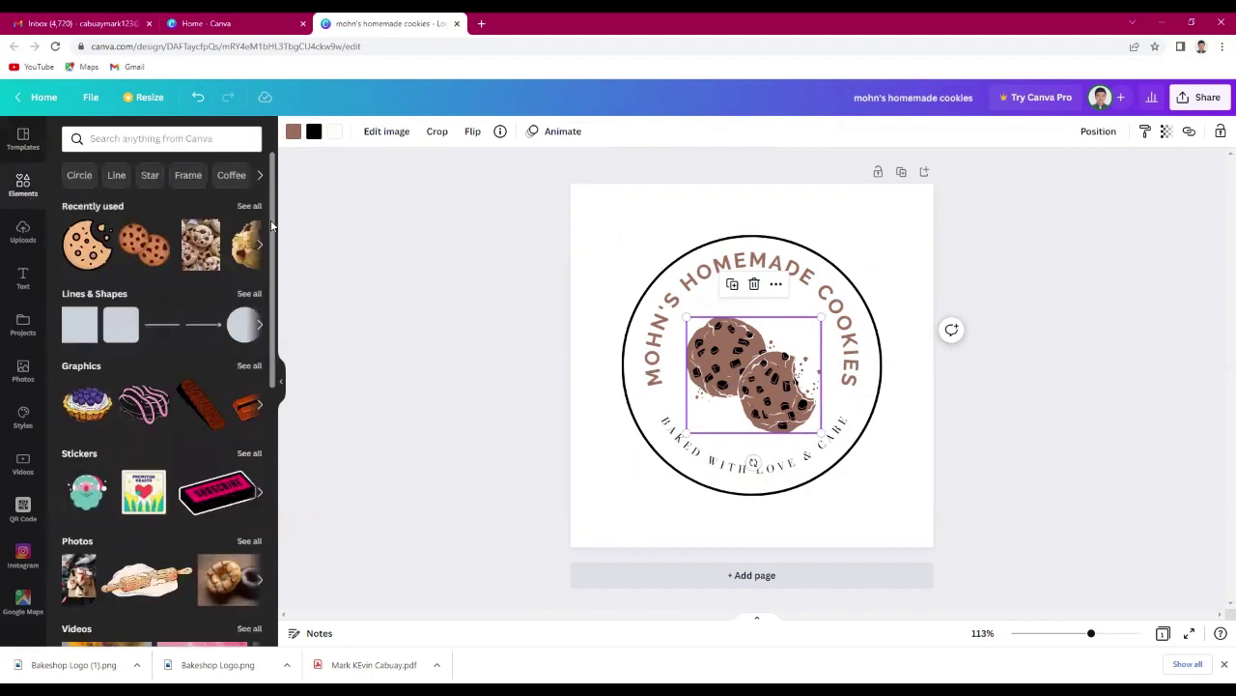
scroll(152, 466, down, 3)
scroll(153, 466, up, 3)
click(248, 209)
scroll(232, 445, down, 3)
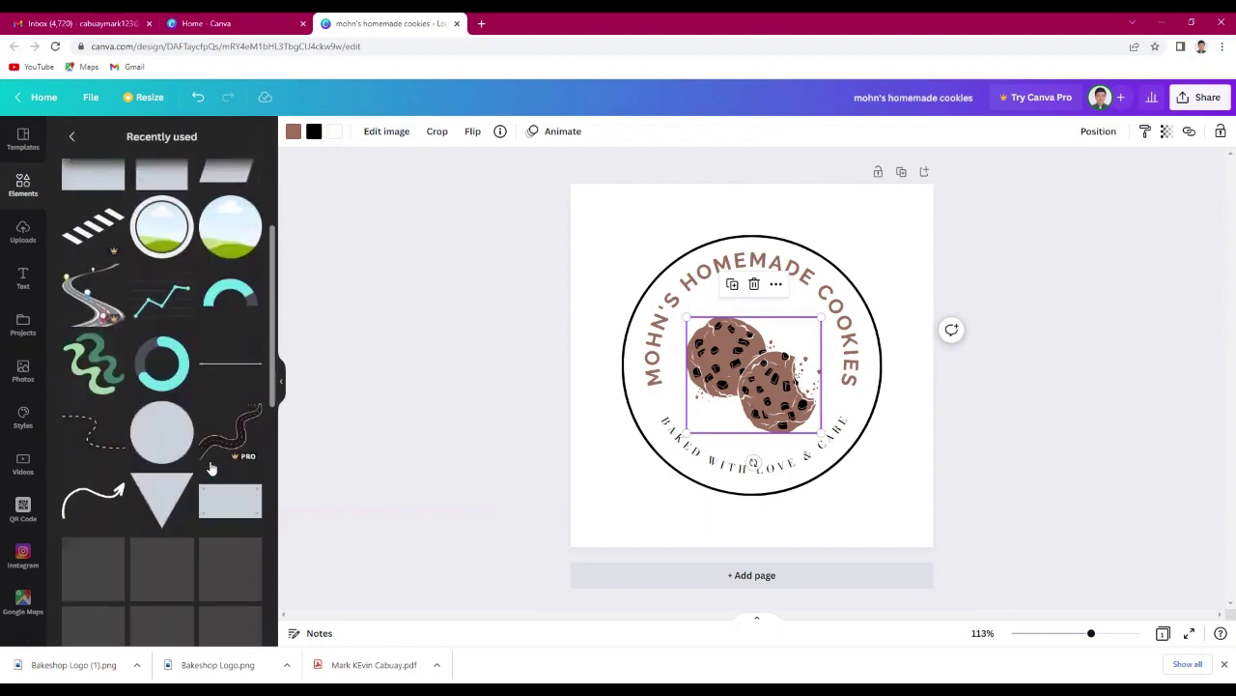
scroll(232, 445, up, 3)
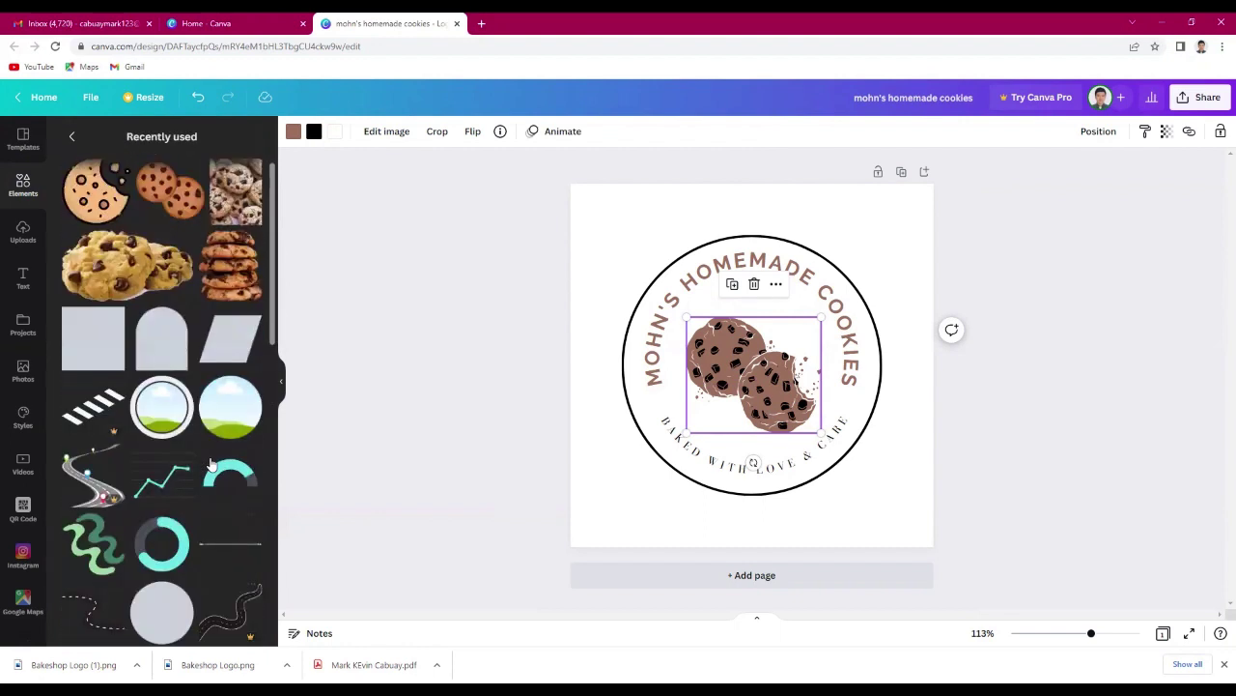
Step: Replace the brown cookies image with the orange cartoon cookie, then shrink and centre it in the circle
click(94, 212)
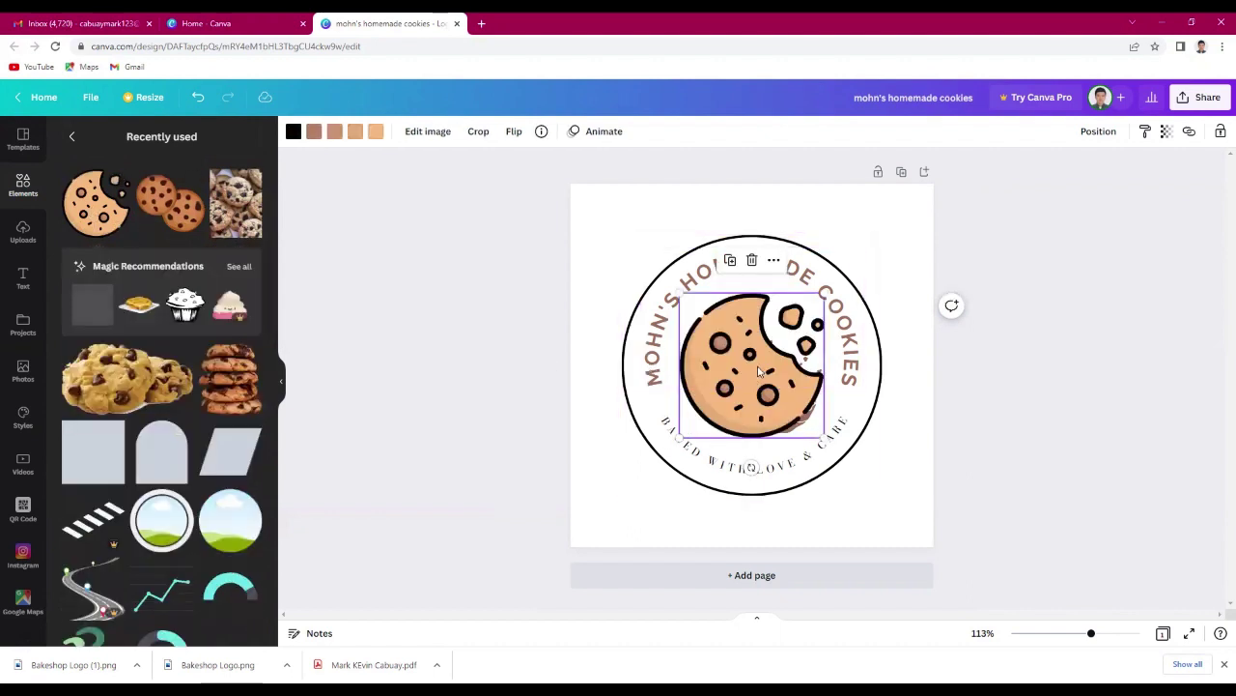
drag(759, 374, 758, 422)
click(803, 333)
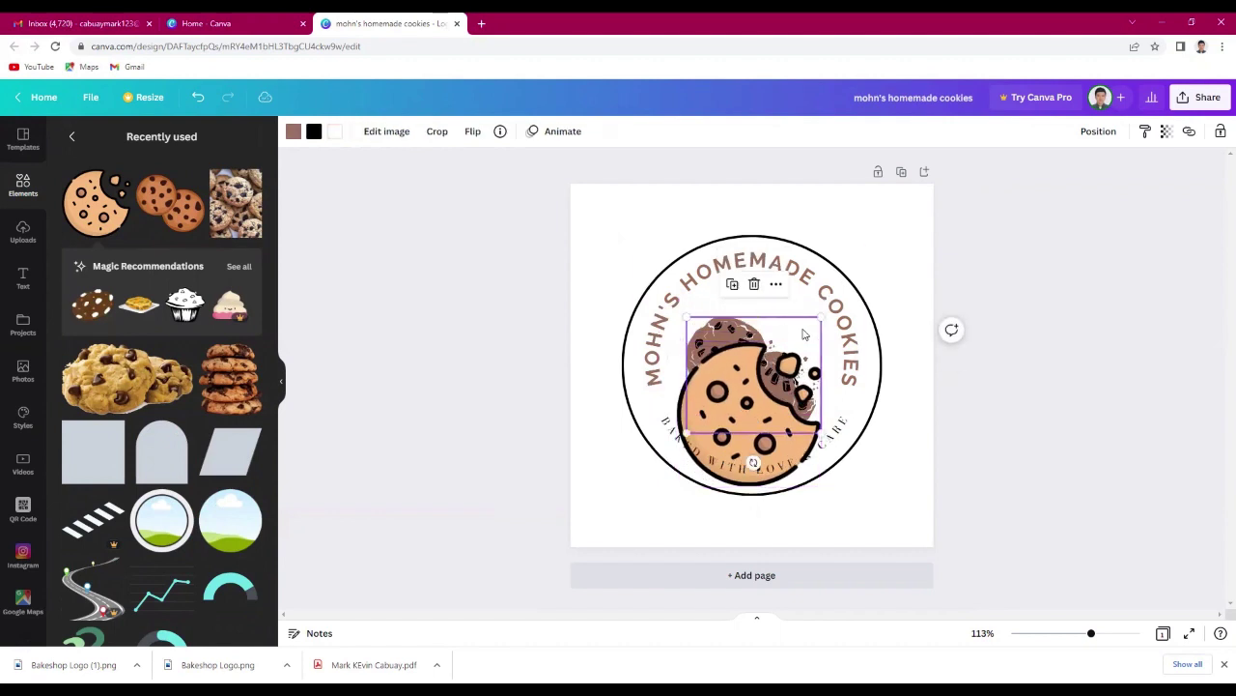
key(Delete)
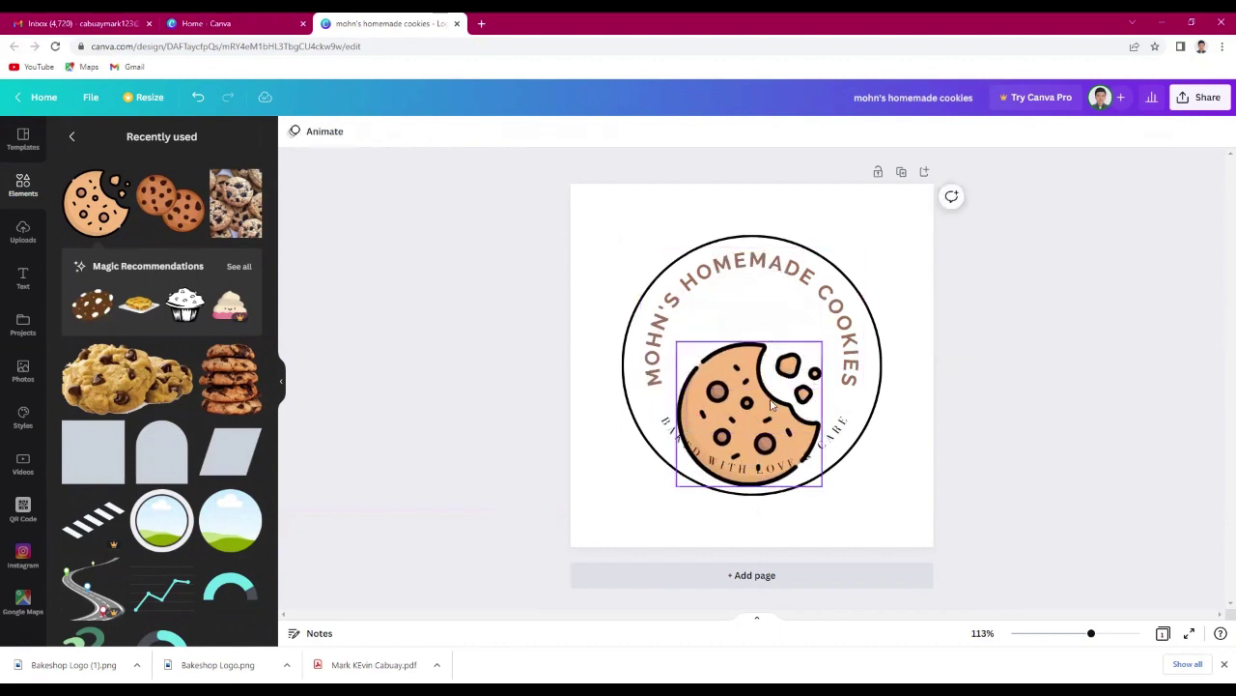
drag(770, 399, 772, 351)
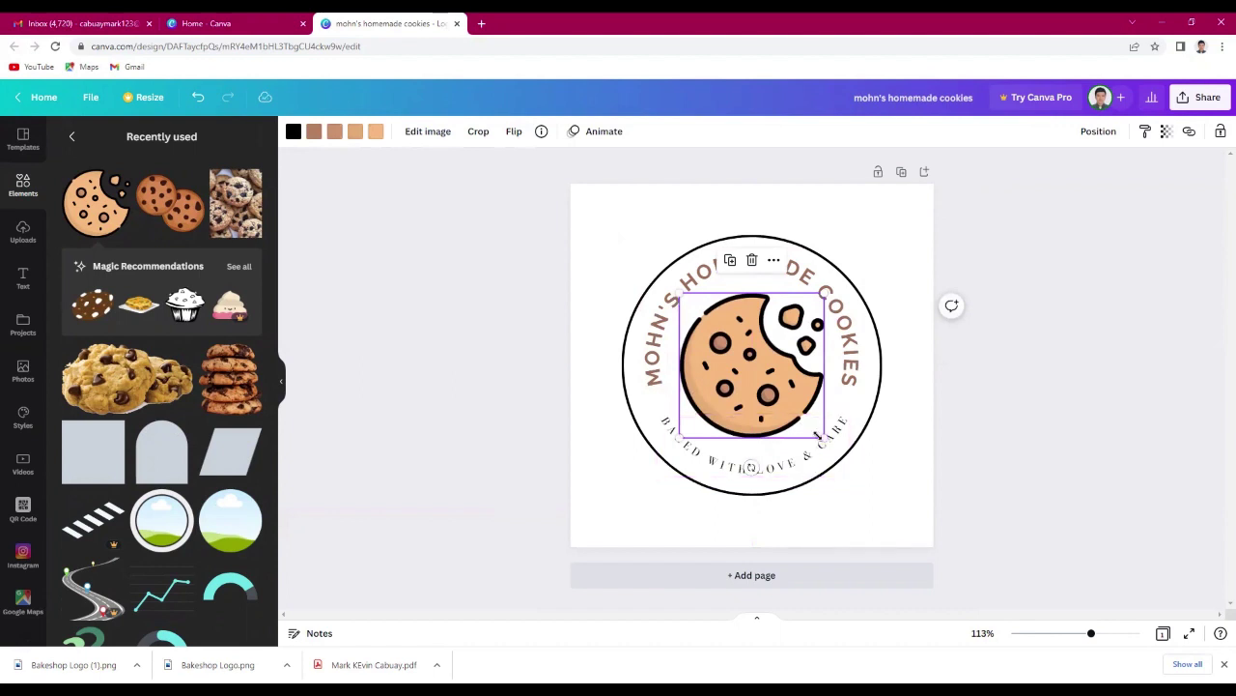
drag(823, 436, 791, 403)
drag(744, 365, 760, 382)
click(911, 474)
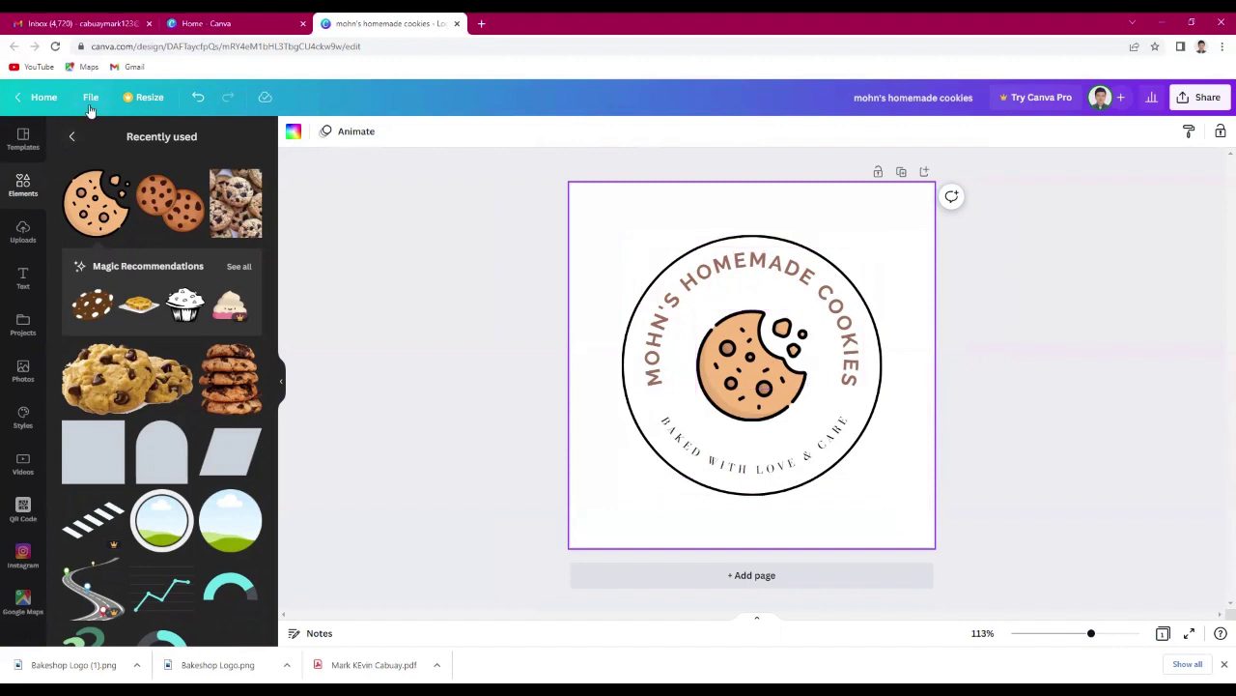
Step: Open the Download panel from the File menu
click(90, 100)
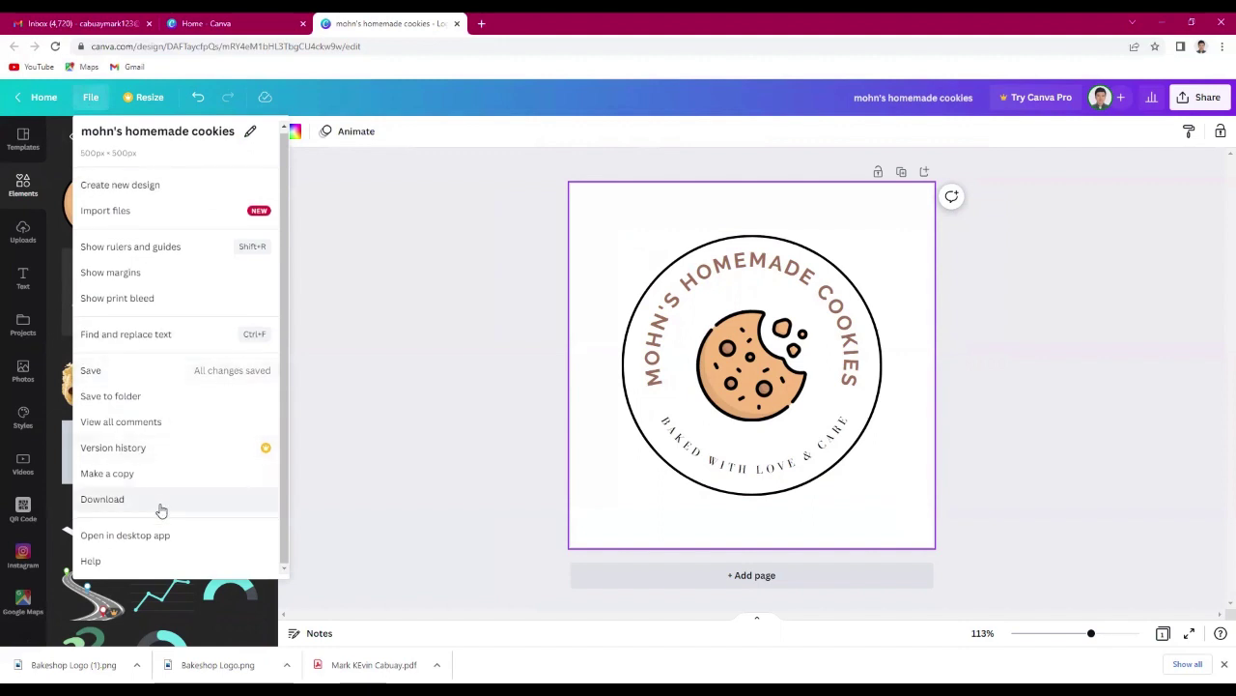
click(116, 506)
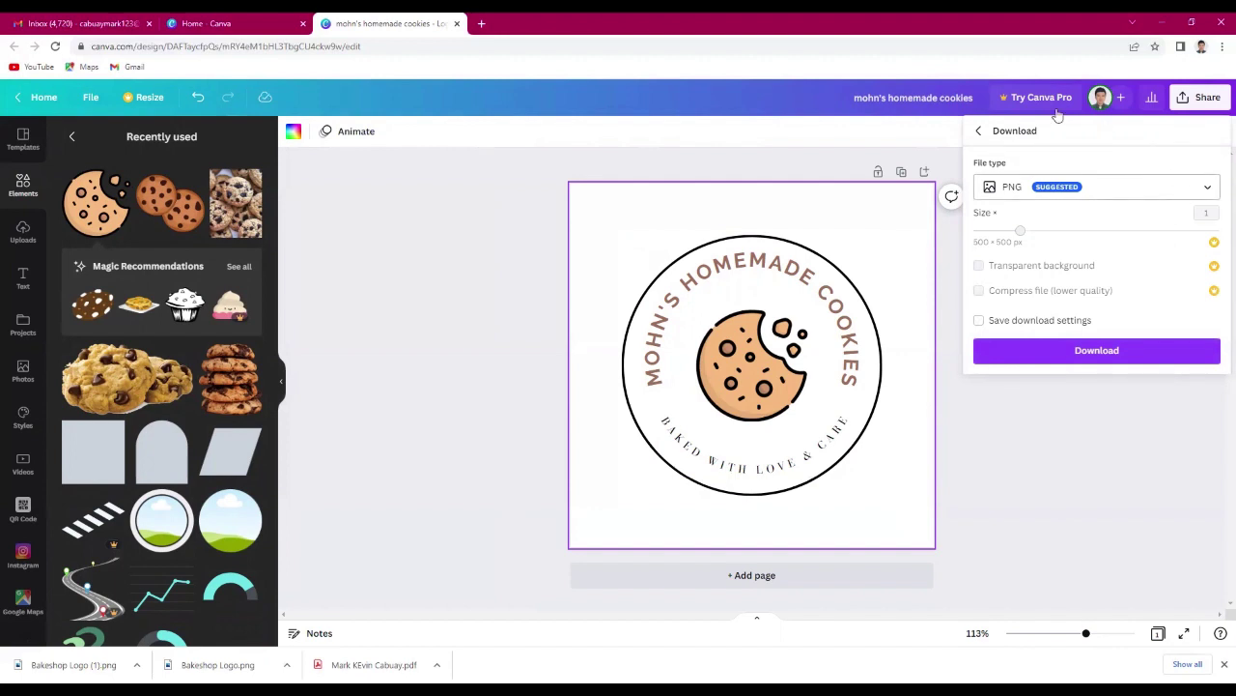
Step: Choose PNG as the file type and download the logo
click(1183, 187)
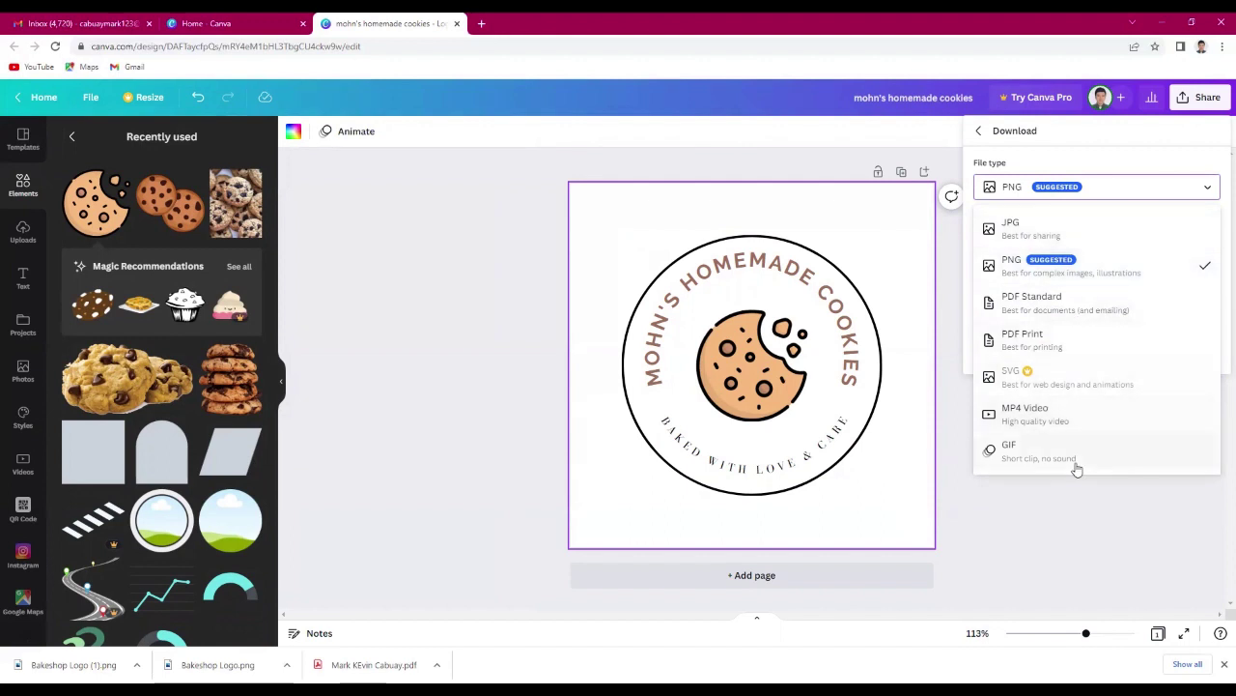
click(1081, 268)
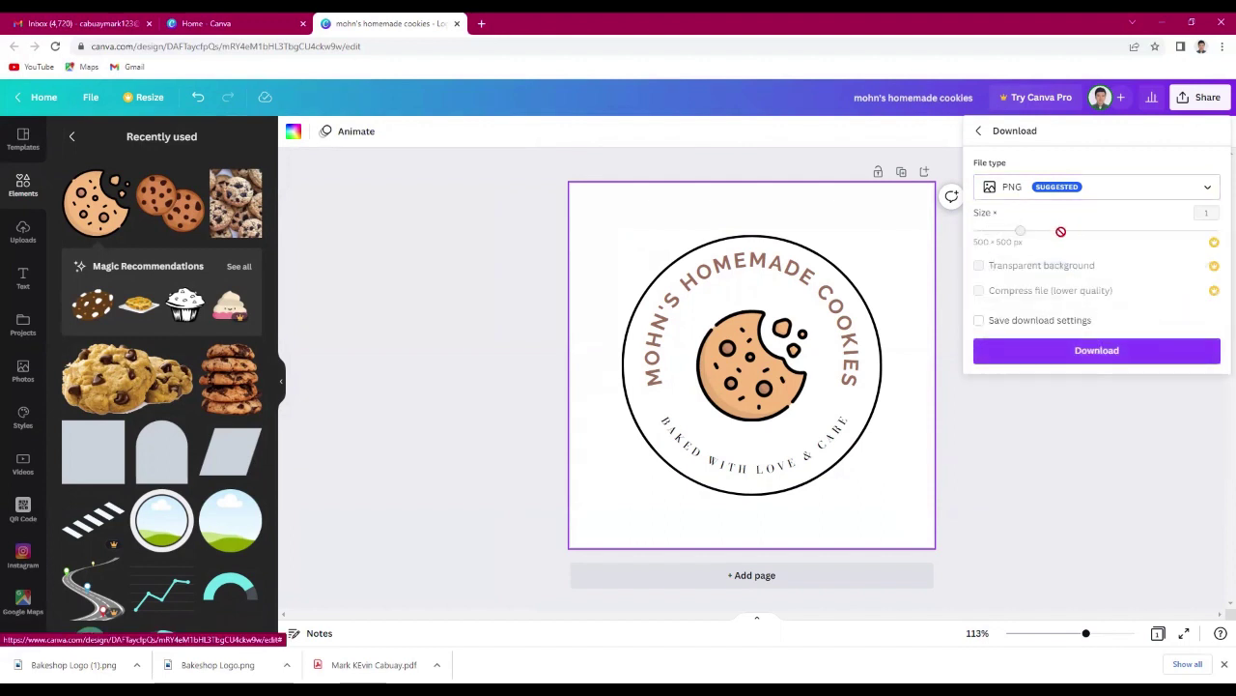
click(1099, 357)
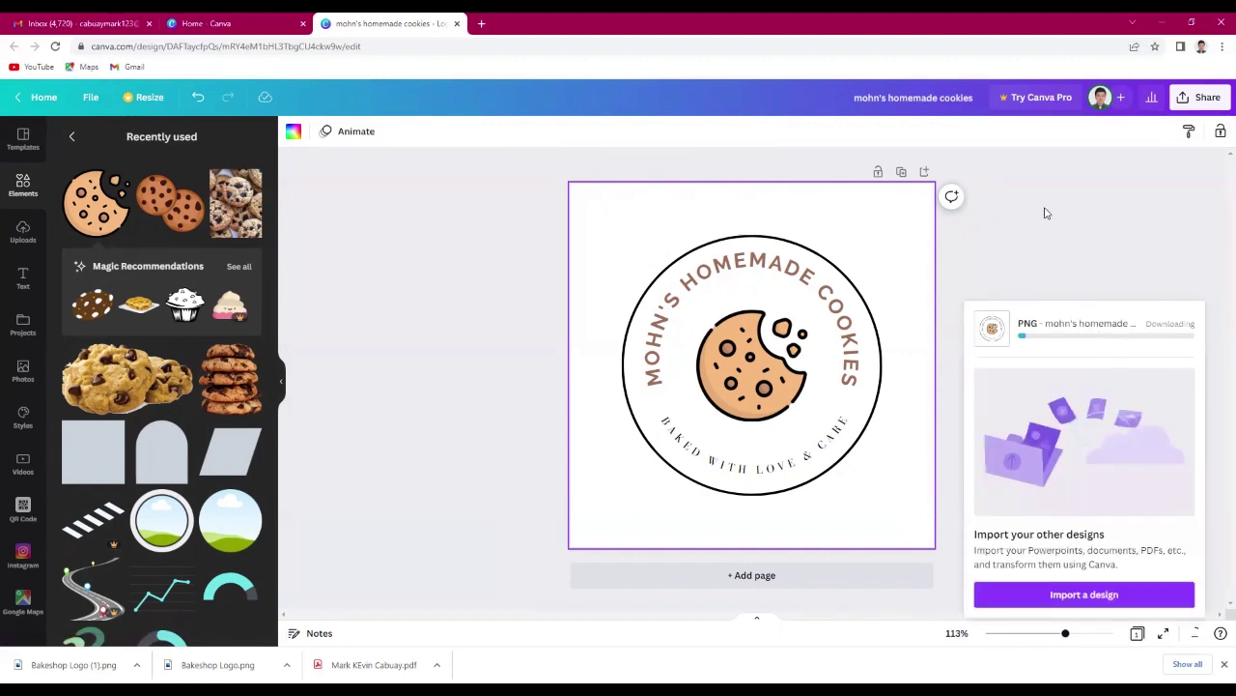